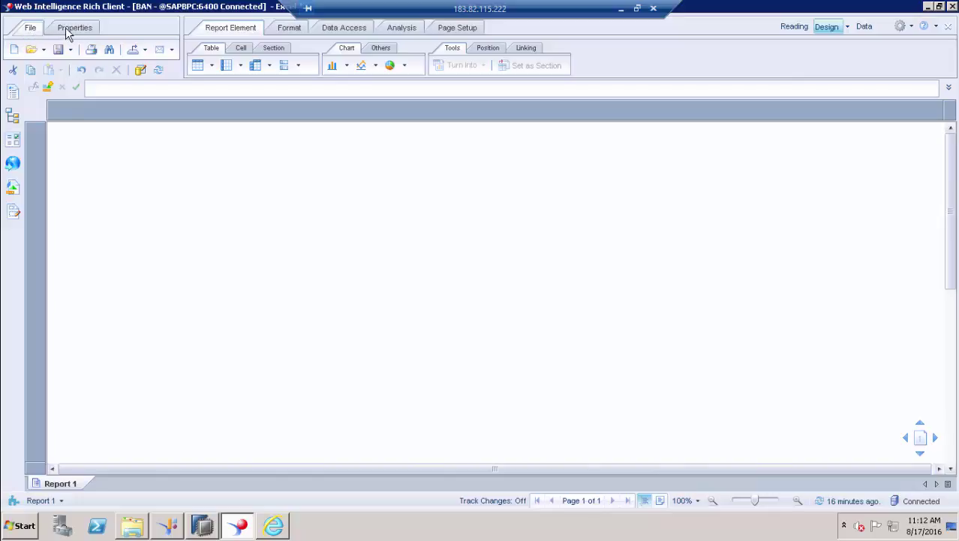
# Hide the formula bar through the document's view properties and show it again
pyautogui.click(66, 29)
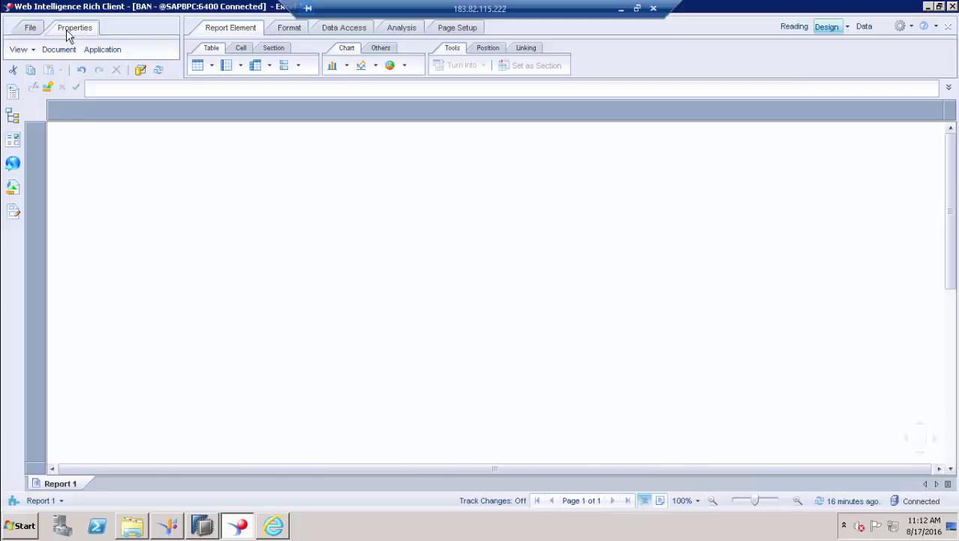
pyautogui.click(31, 51)
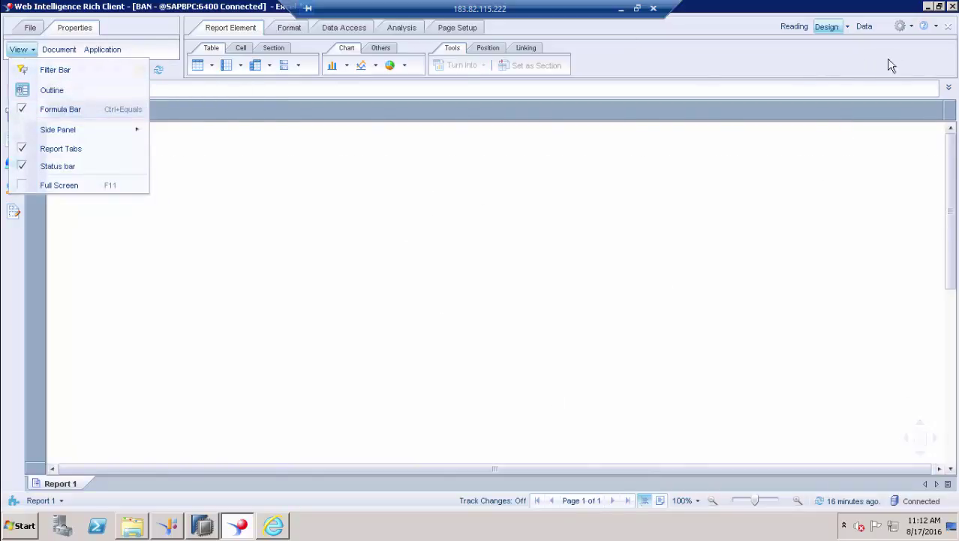
pyautogui.click(24, 110)
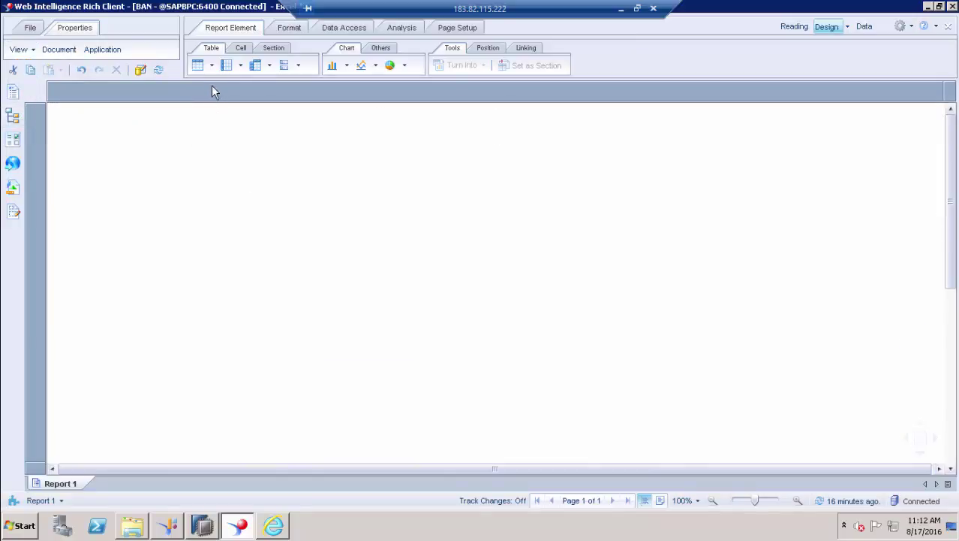
pyautogui.click(30, 49)
pyautogui.click(33, 111)
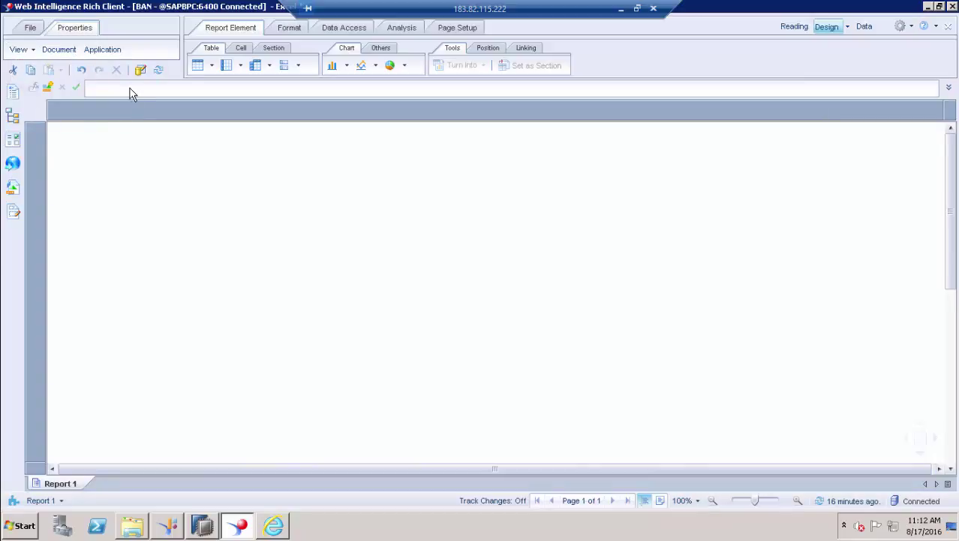
# Decline validating the formula, hide the report tabs and show them again
pyautogui.click(32, 50)
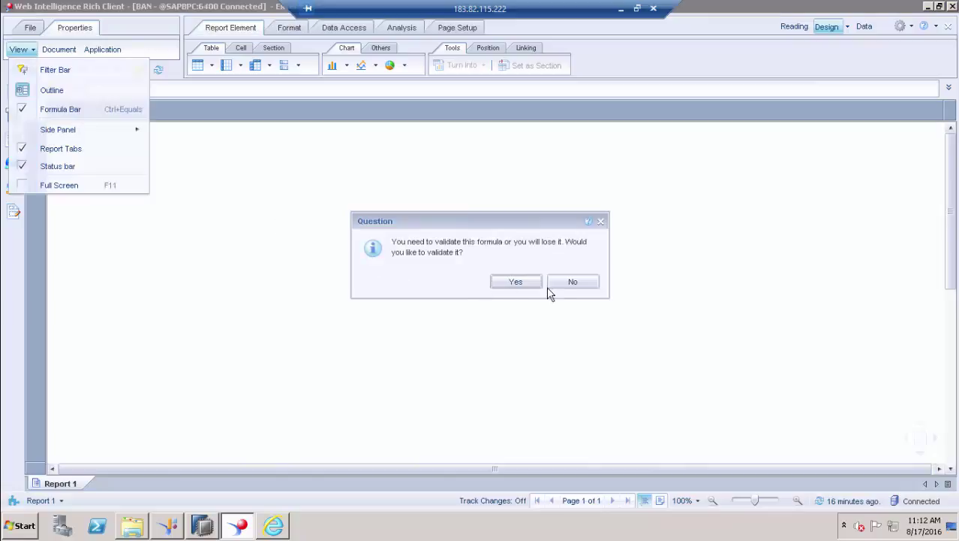
pyautogui.click(570, 283)
pyautogui.click(21, 50)
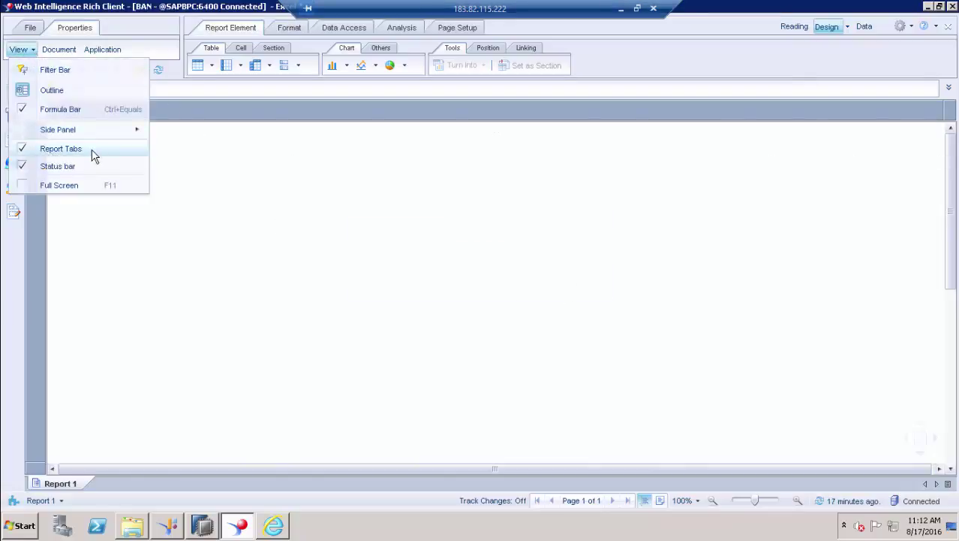
pyautogui.click(21, 153)
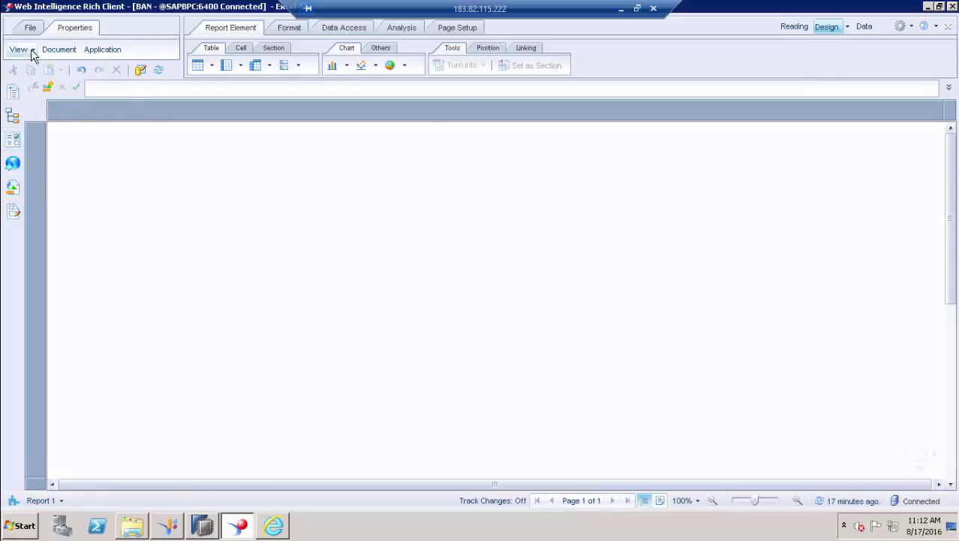
pyautogui.click(33, 51)
pyautogui.click(24, 150)
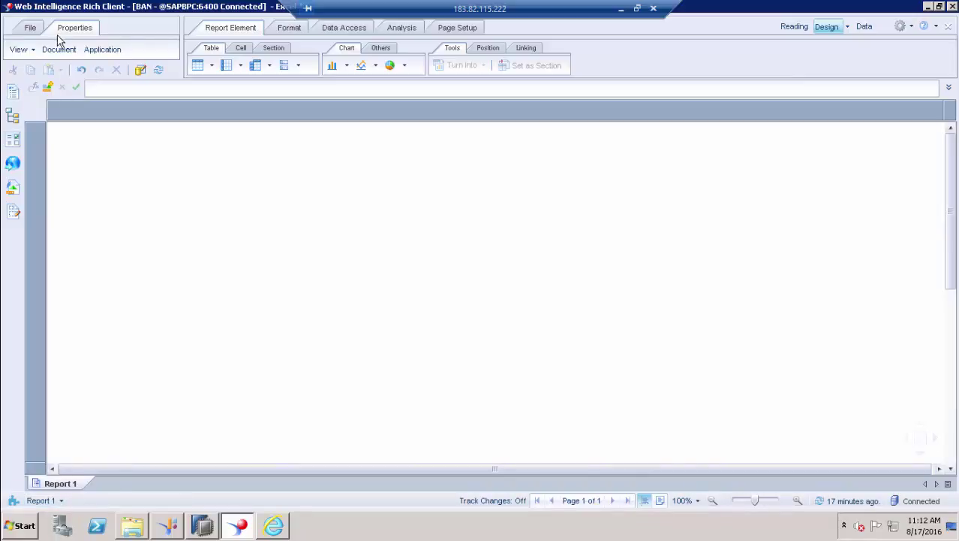
pyautogui.click(33, 50)
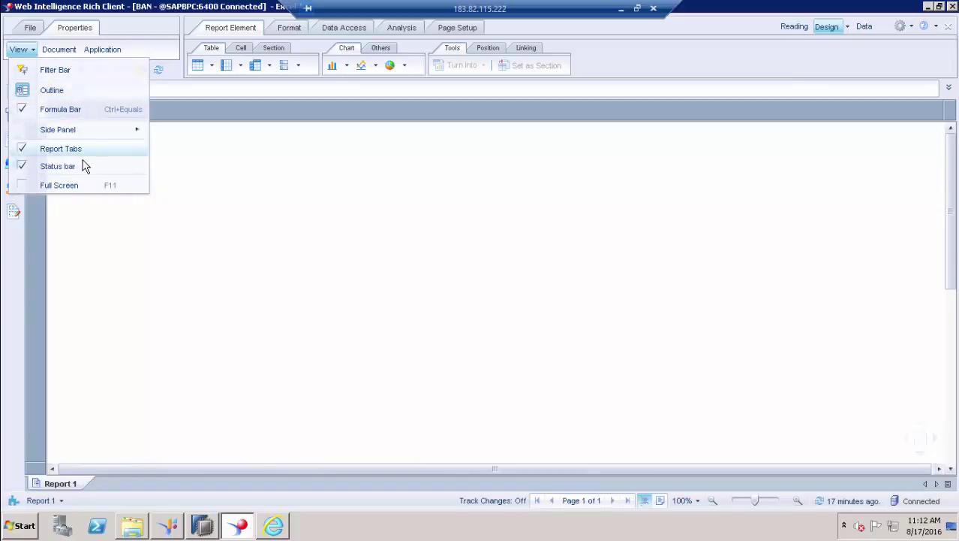
pyautogui.click(191, 203)
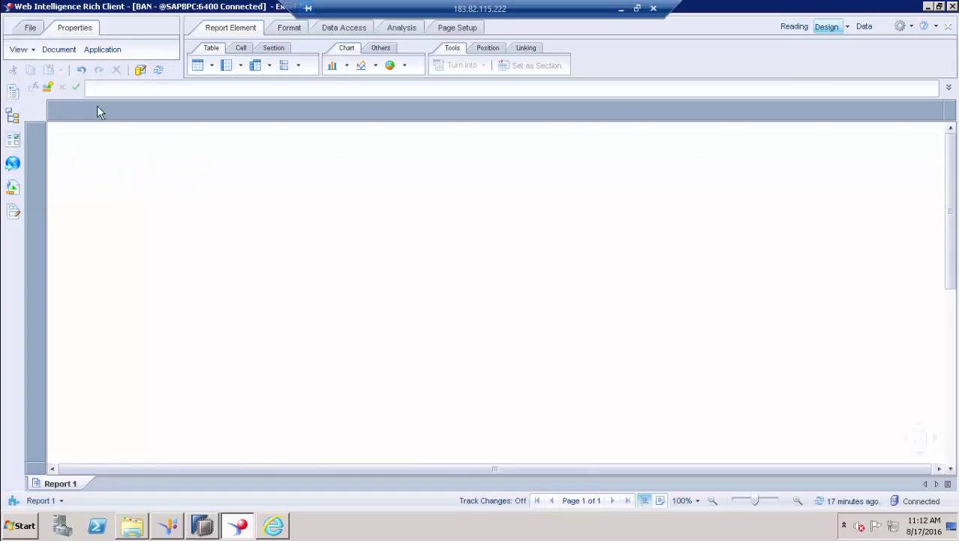
# Open the document summary and review its general details, description and keywords fields
pyautogui.click(59, 49)
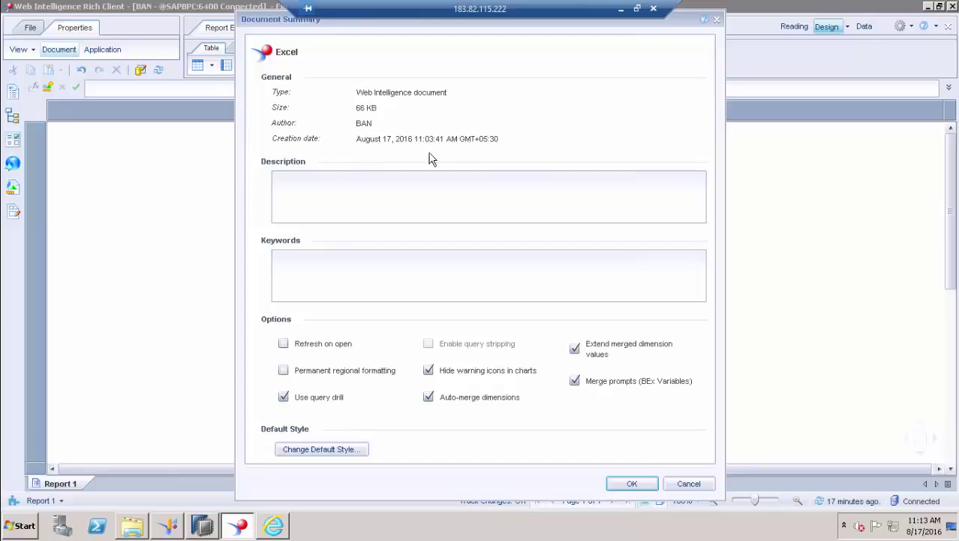
pyautogui.click(432, 185)
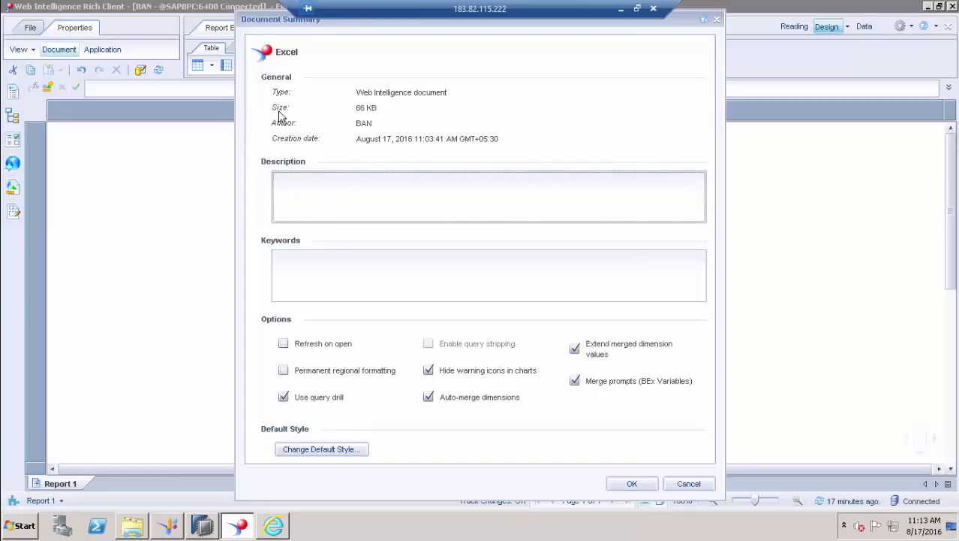
pyautogui.click(316, 273)
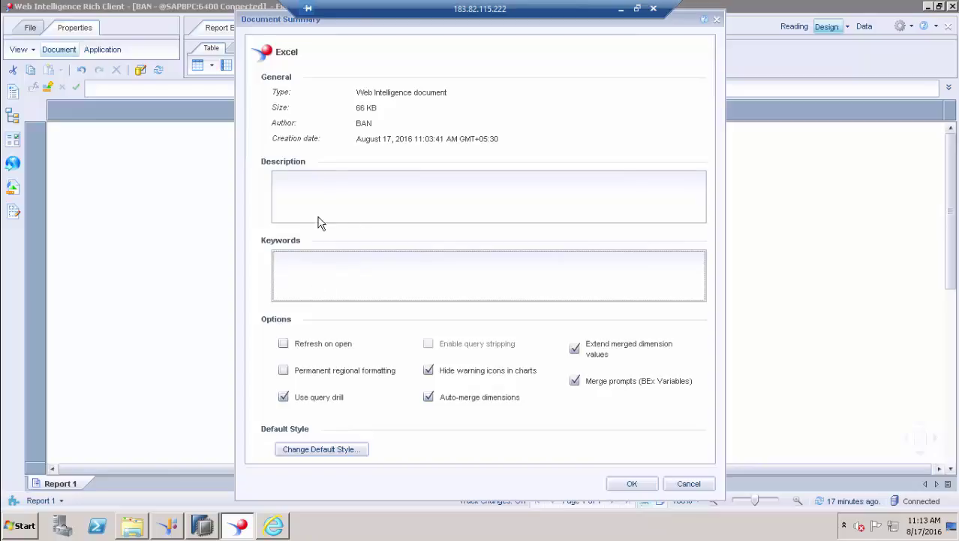
pyautogui.moveTo(264, 21)
pyautogui.mouseDown()
pyautogui.moveTo(259, 37)
pyautogui.moveTo(264, 24)
pyautogui.mouseUp()
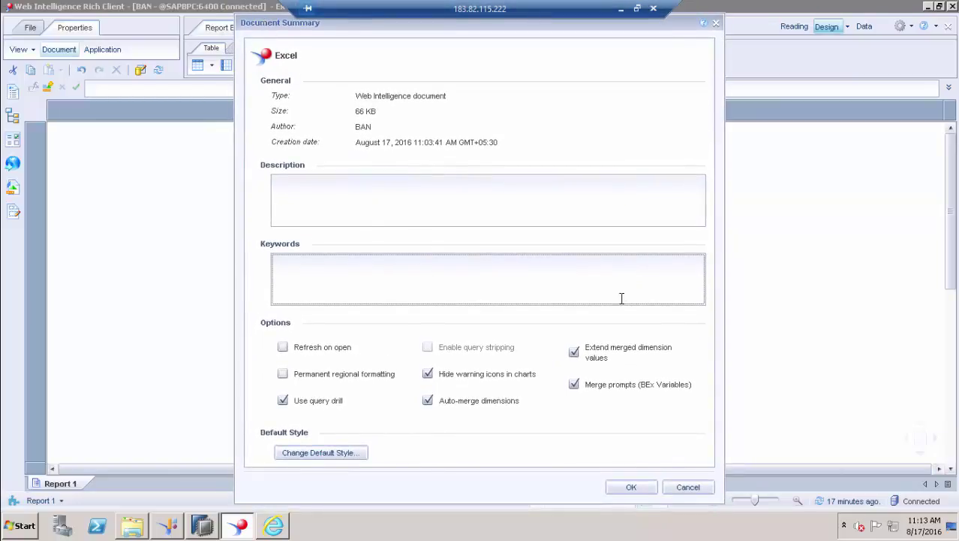
pyautogui.click(314, 195)
pyautogui.click(314, 276)
# Toggle Refresh on open and Permanent regional formatting on and off, and disable Use query drill
pyautogui.click(283, 348)
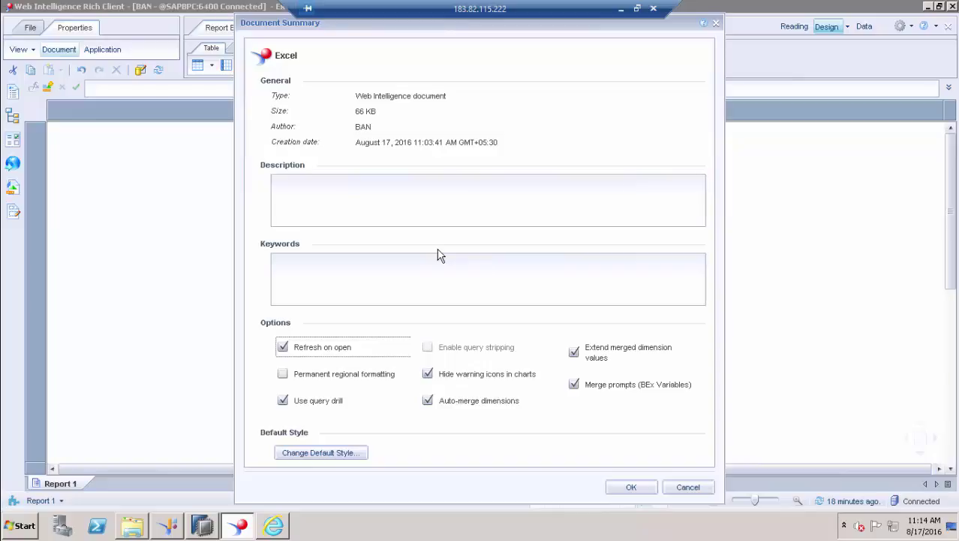
pyautogui.click(283, 350)
pyautogui.click(284, 375)
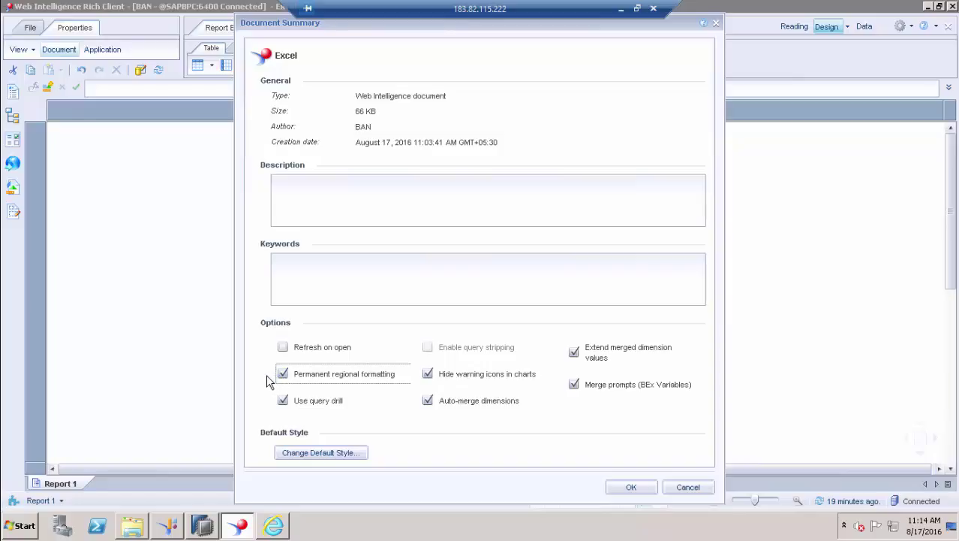
pyautogui.click(282, 373)
pyautogui.click(283, 401)
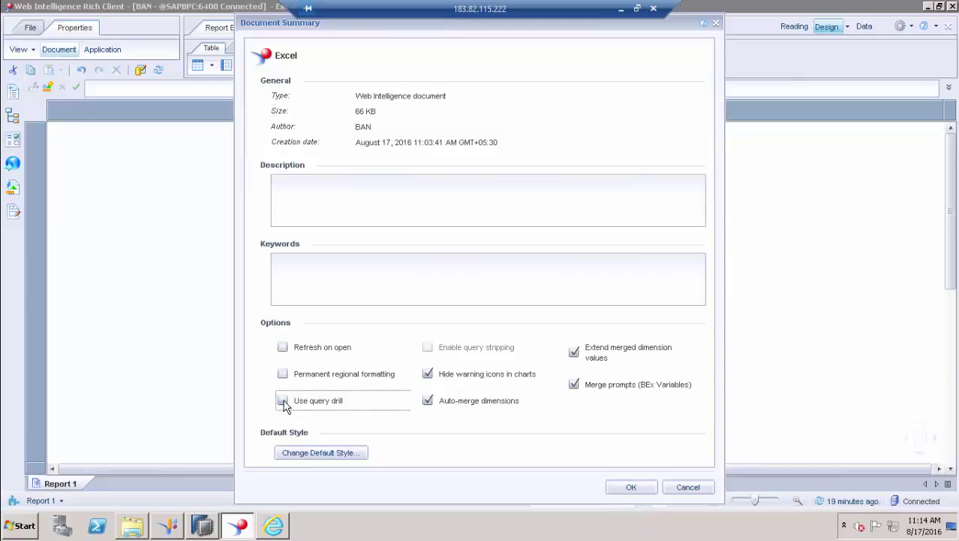
pyautogui.click(283, 401)
pyautogui.click(283, 401)
# Toggle Hide warning icons in charts and Auto-merge dimensions off and on, disable Extend merged dimension values, and discard the document summary changes
pyautogui.click(428, 374)
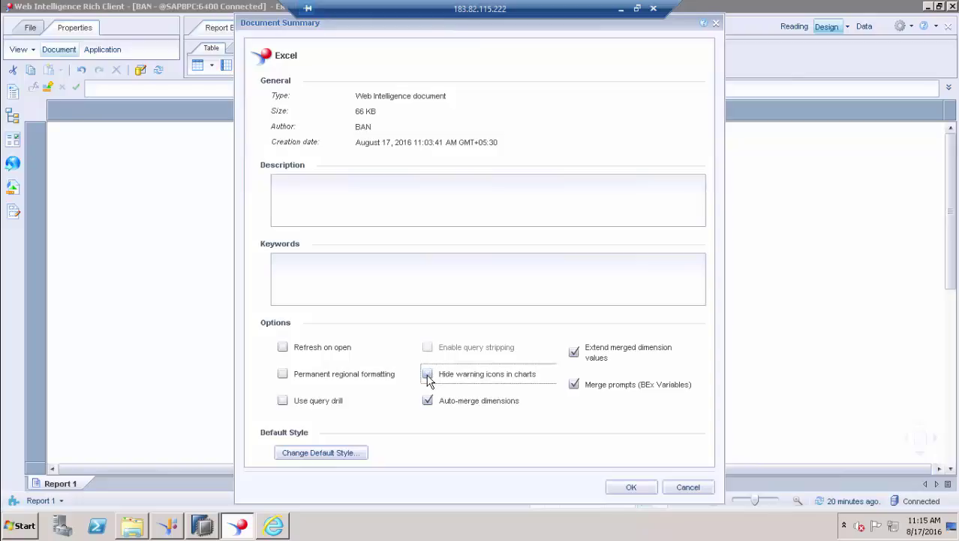
pyautogui.click(428, 376)
pyautogui.click(428, 400)
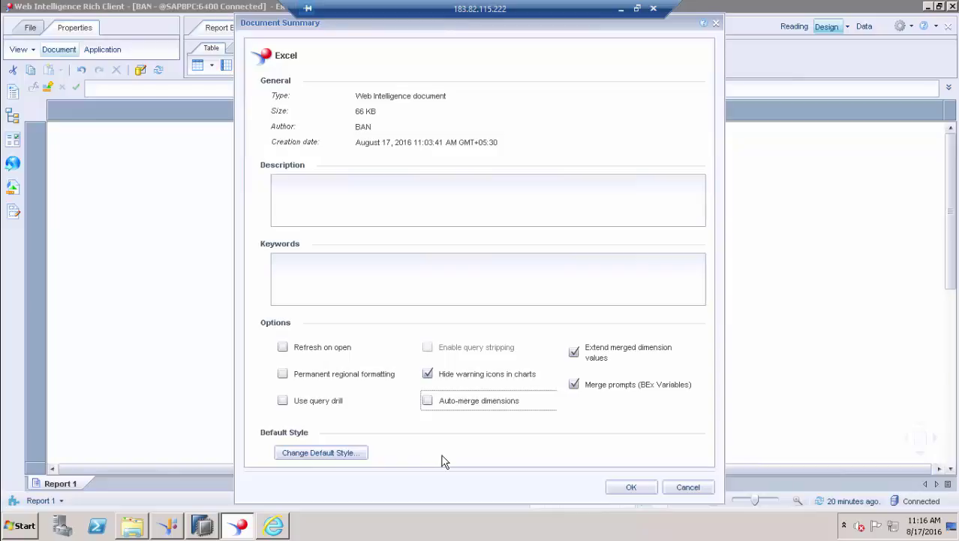
pyautogui.click(427, 401)
pyautogui.click(574, 352)
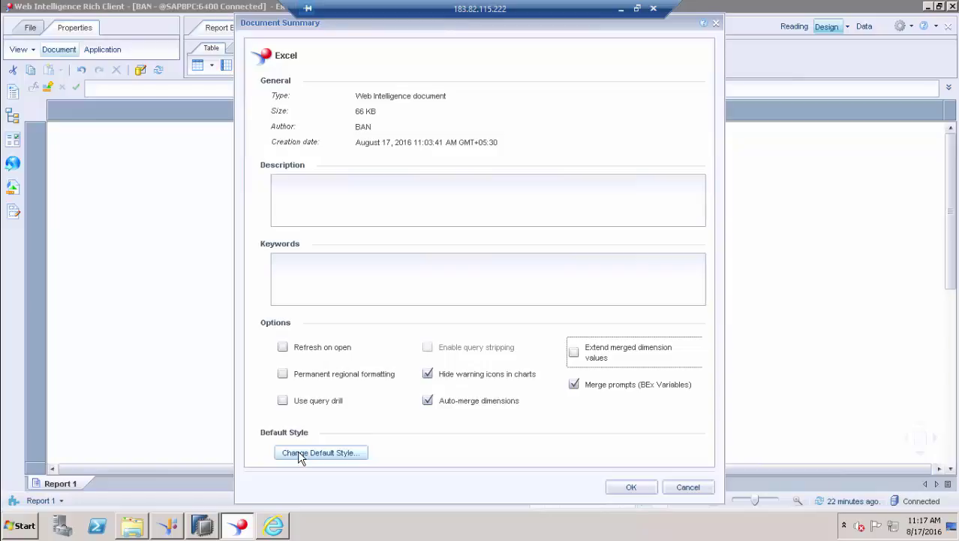
pyautogui.click(676, 488)
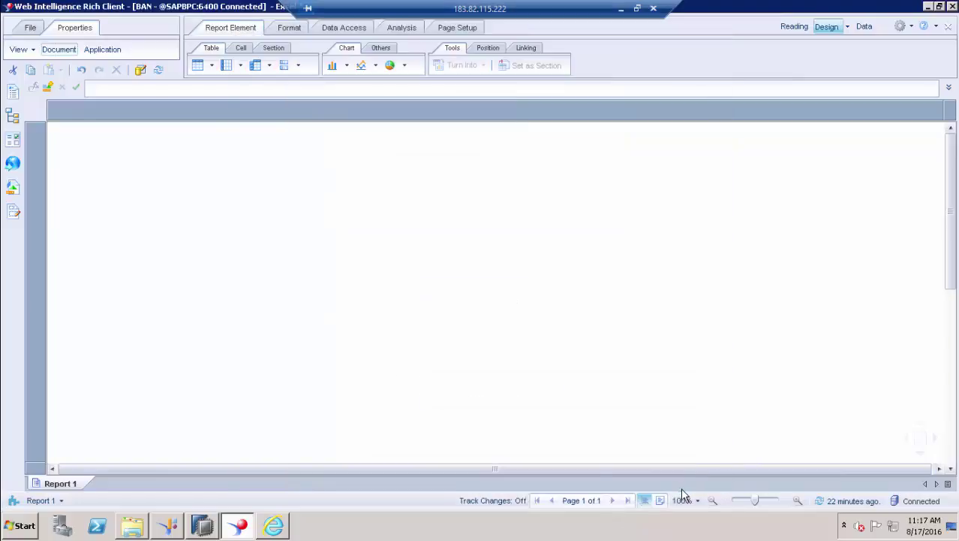
# In the application options, enable selecting a default universe and browse the available universes without choosing one
pyautogui.click(98, 53)
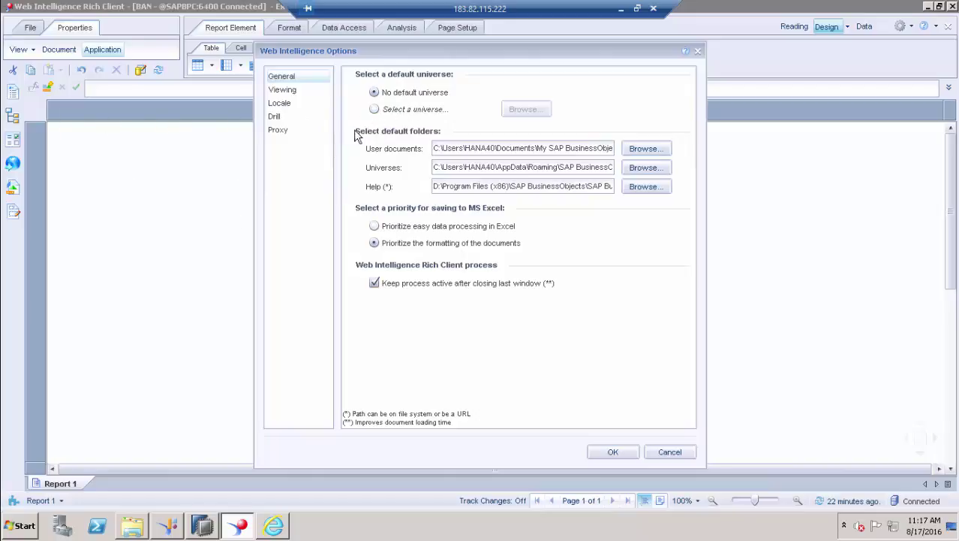
pyautogui.click(374, 109)
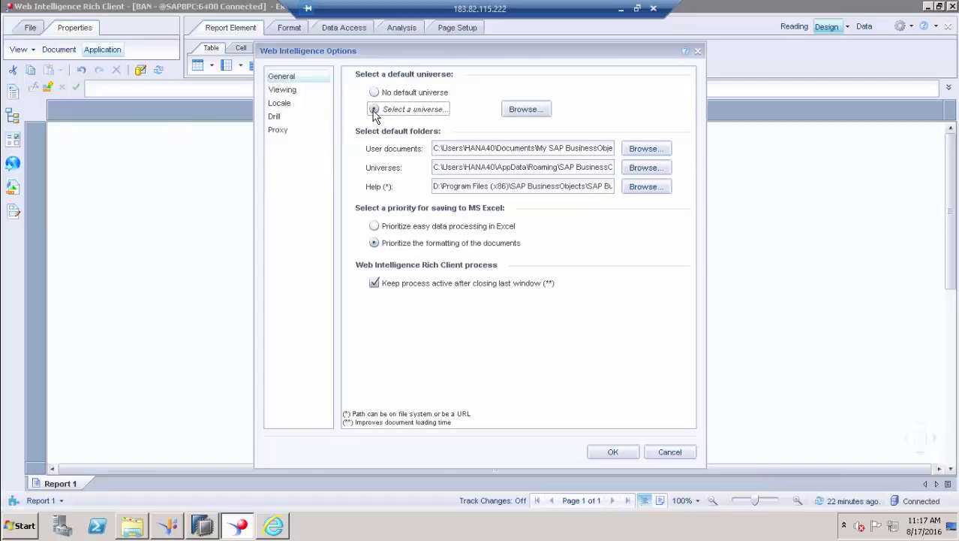
pyautogui.click(527, 109)
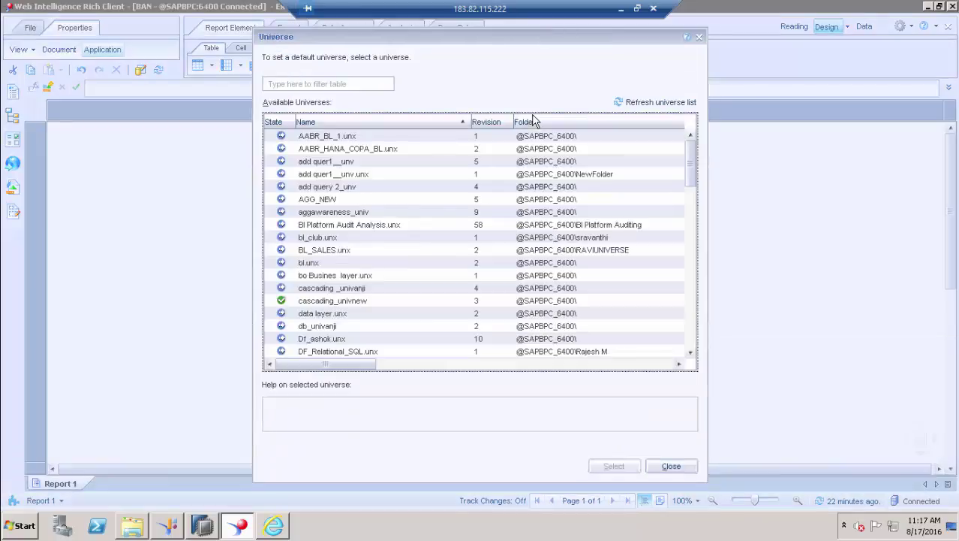
pyautogui.click(670, 466)
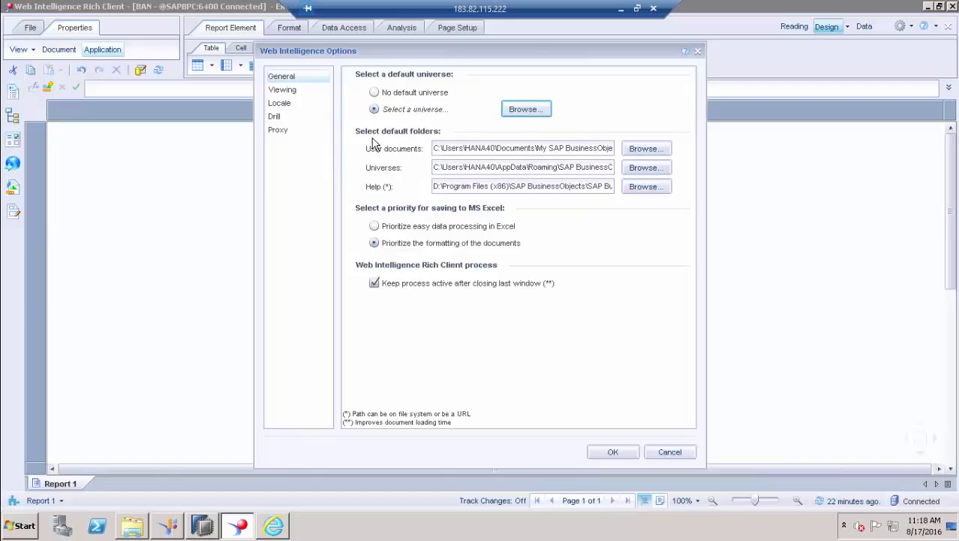
# Examine the ends of the default folder paths for user documents, universes and help
pyautogui.click(533, 148)
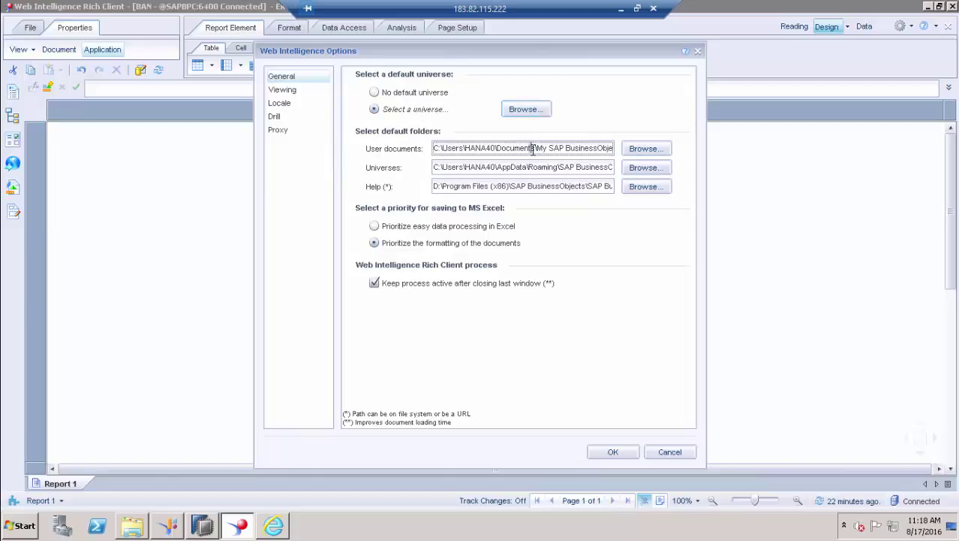
pyautogui.press('End')
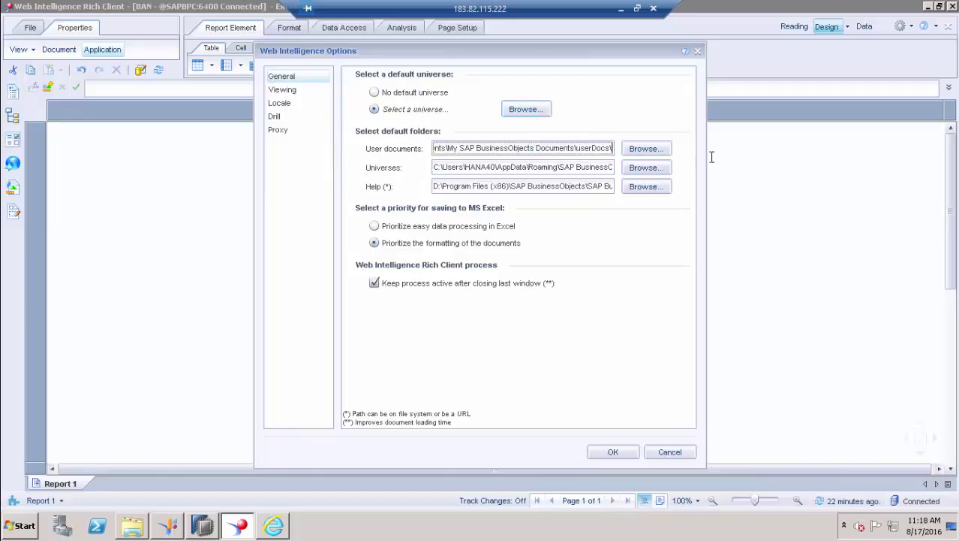
pyautogui.click(590, 167)
pyautogui.press('End')
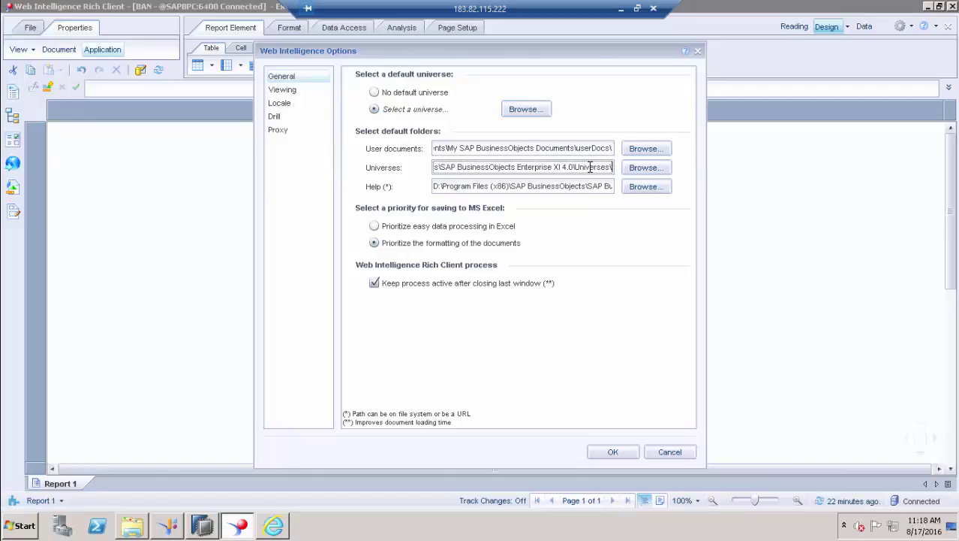
pyautogui.click(587, 185)
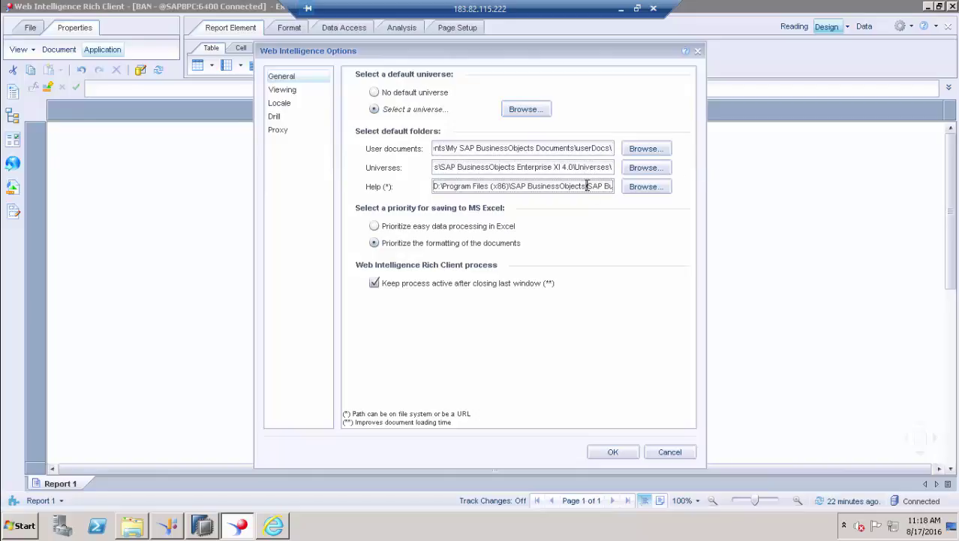
pyautogui.press('End')
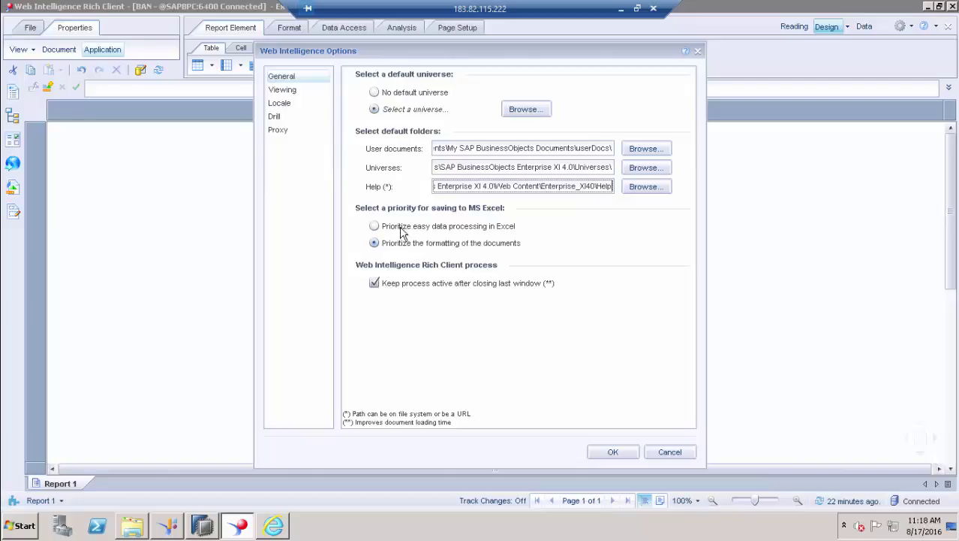
# Switch the Excel saving priority to easy data processing and back to document formatting
pyautogui.click(374, 226)
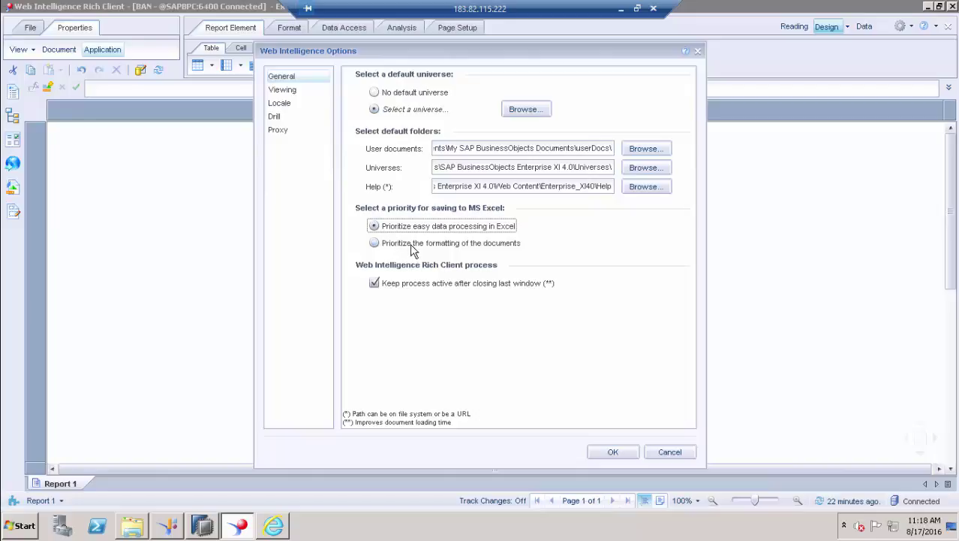
pyautogui.click(374, 244)
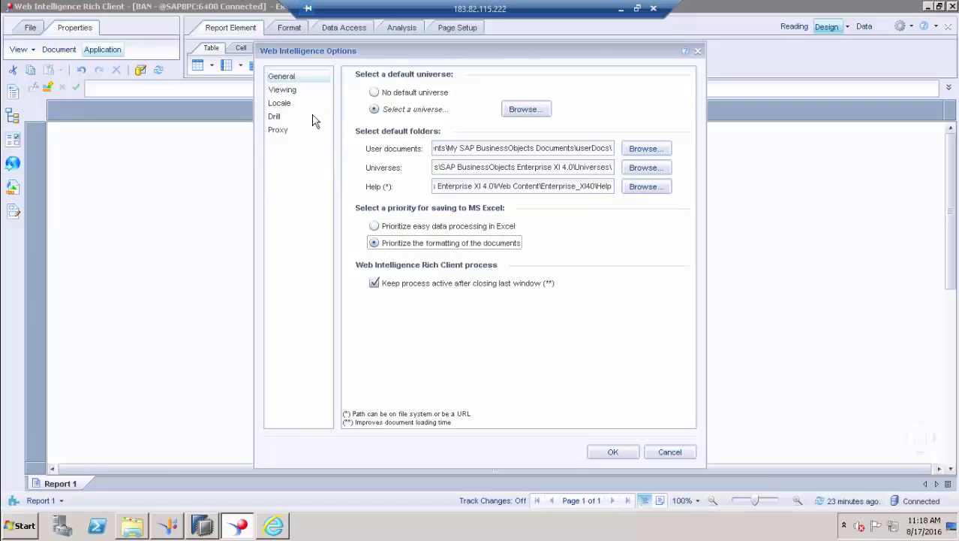
# Enable the grid display in the viewing options and set the grid spacing to 0.86 cm
pyautogui.click(291, 93)
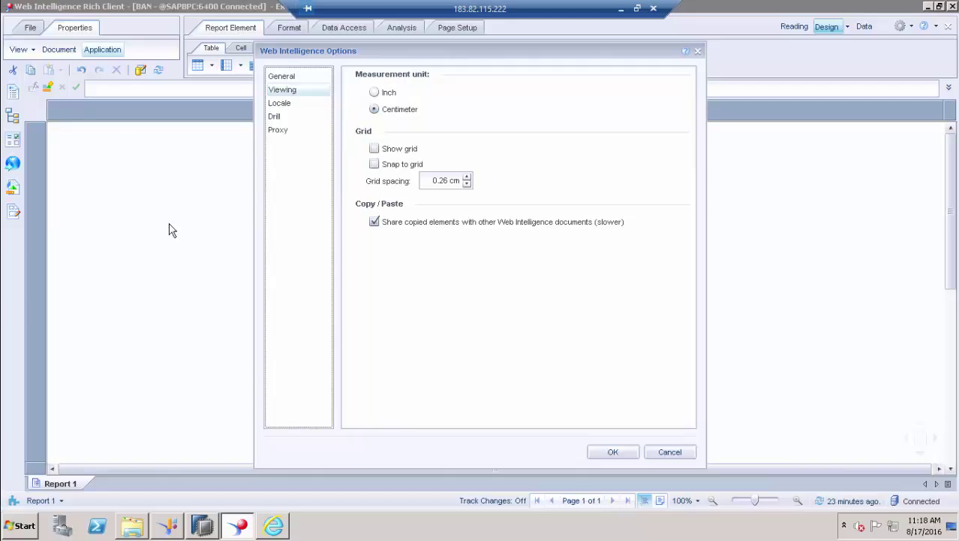
pyautogui.click(374, 149)
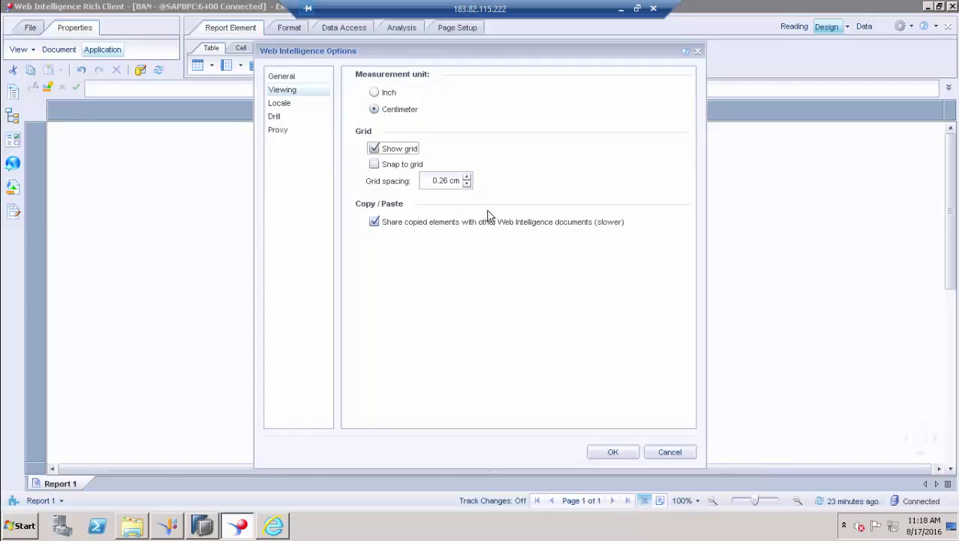
pyautogui.click(467, 178)
pyautogui.click(467, 178)
pyautogui.click(467, 178)
pyautogui.click(467, 178)
pyautogui.click(467, 178)
pyautogui.click(467, 177)
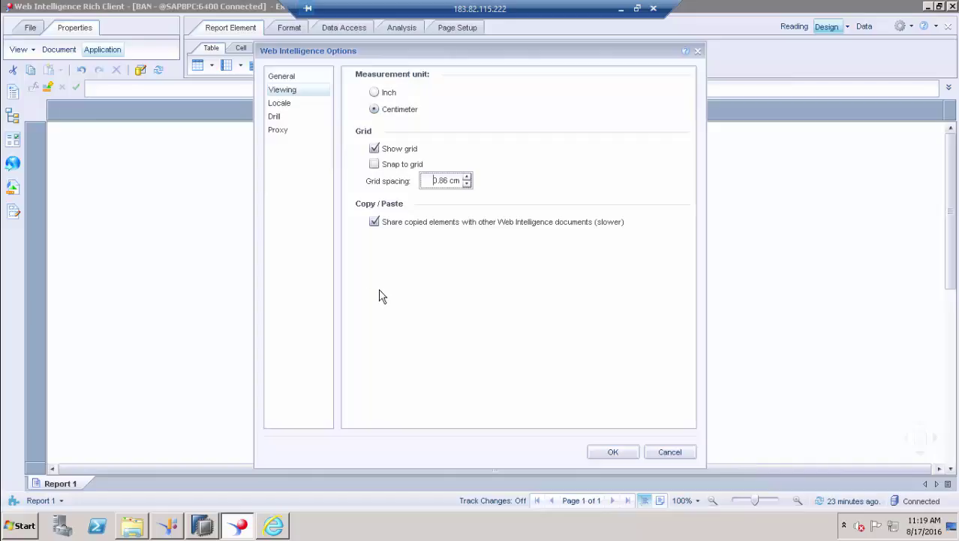
# Review the locale options and browse the available product locales without choosing a different one
pyautogui.click(276, 107)
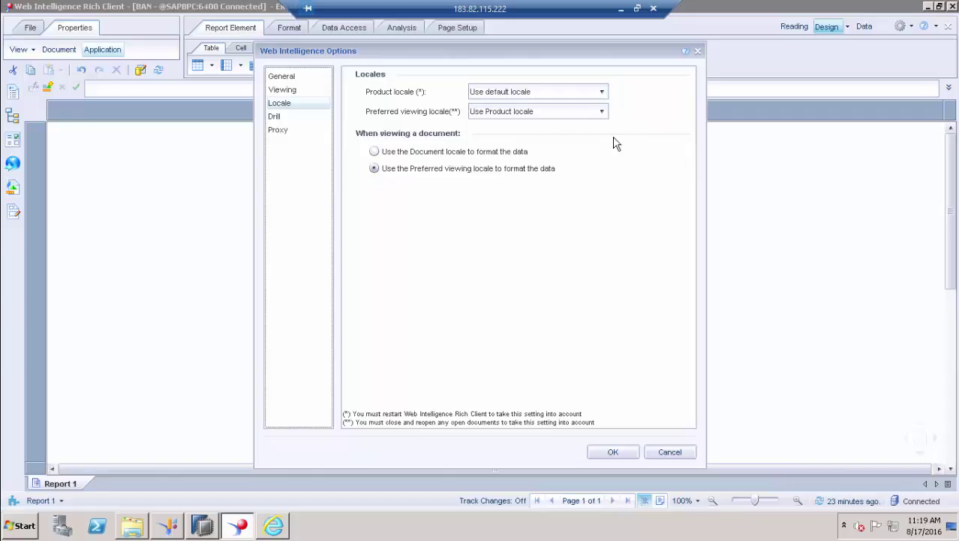
pyautogui.click(586, 96)
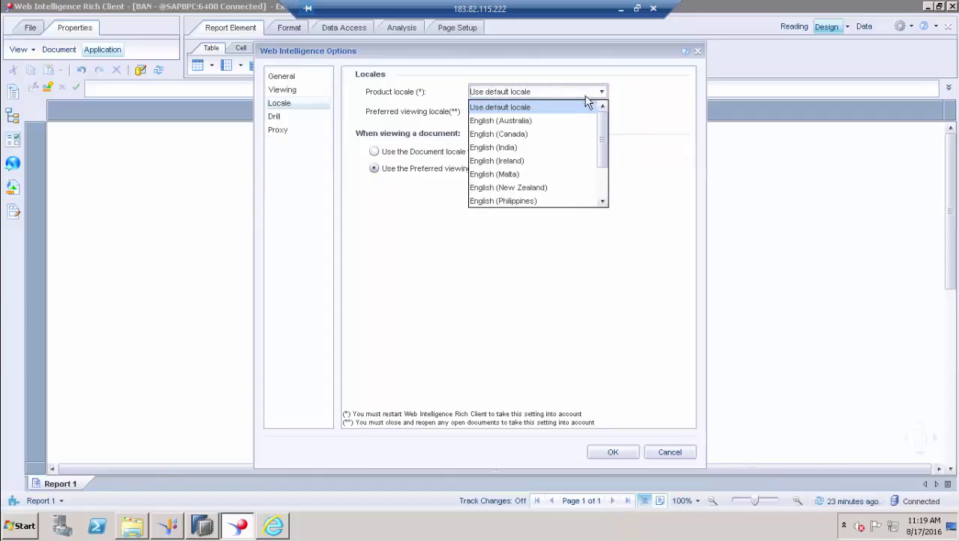
pyautogui.click(650, 103)
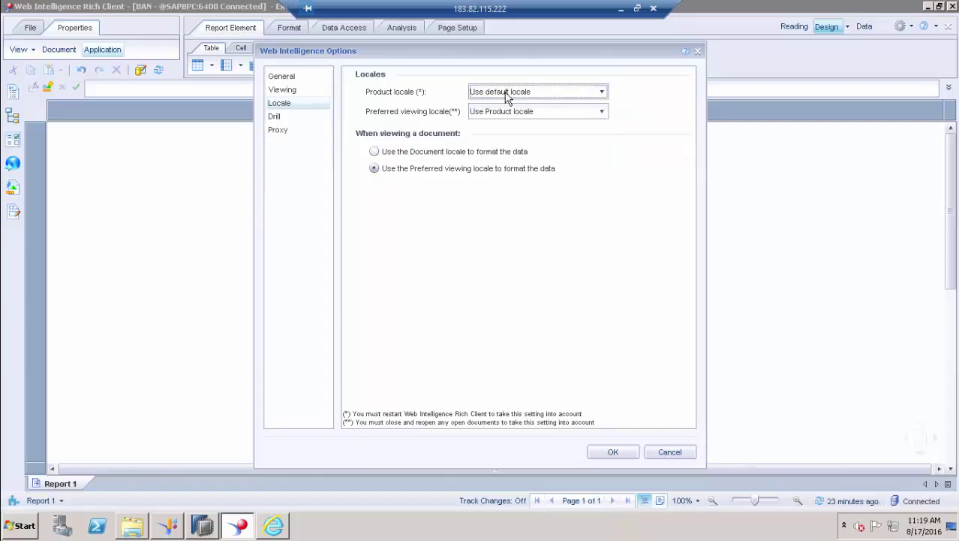
pyautogui.click(560, 93)
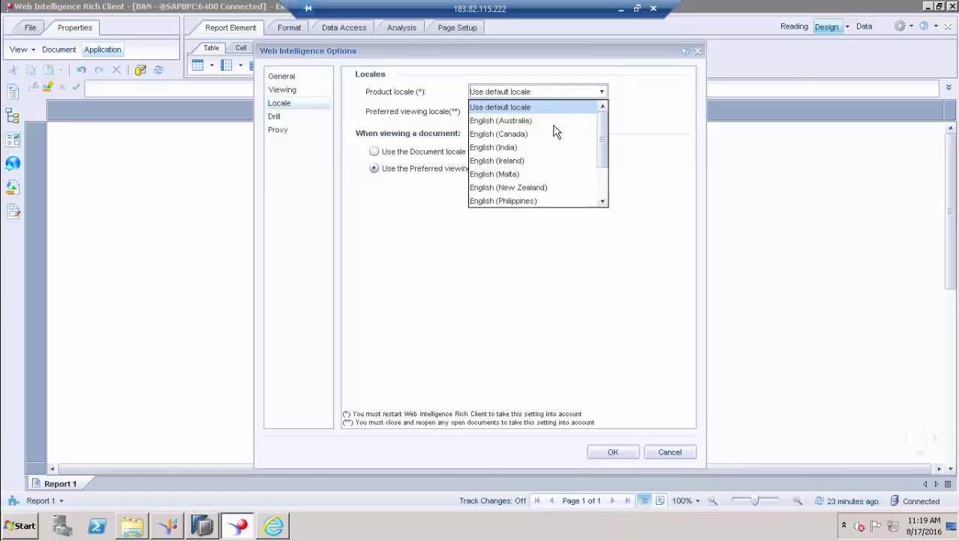
pyautogui.click(675, 105)
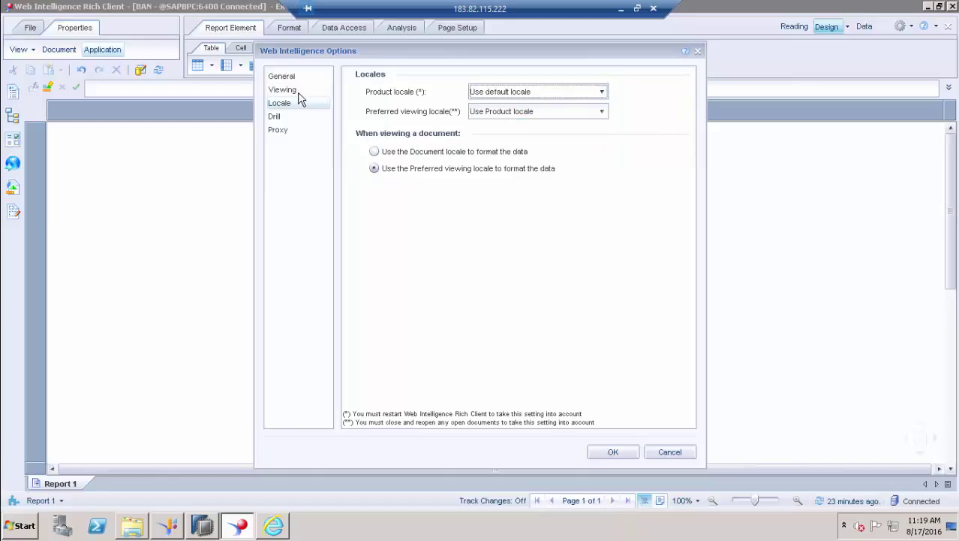
# Set drill sessions to start on a duplicate report, and view the proxy settings before discarding the application option changes
pyautogui.click(275, 118)
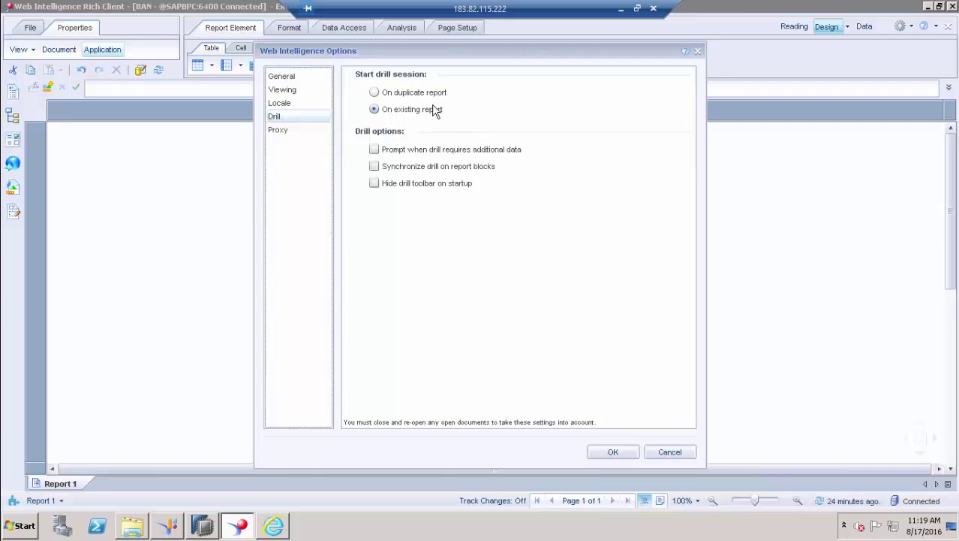
pyautogui.click(374, 93)
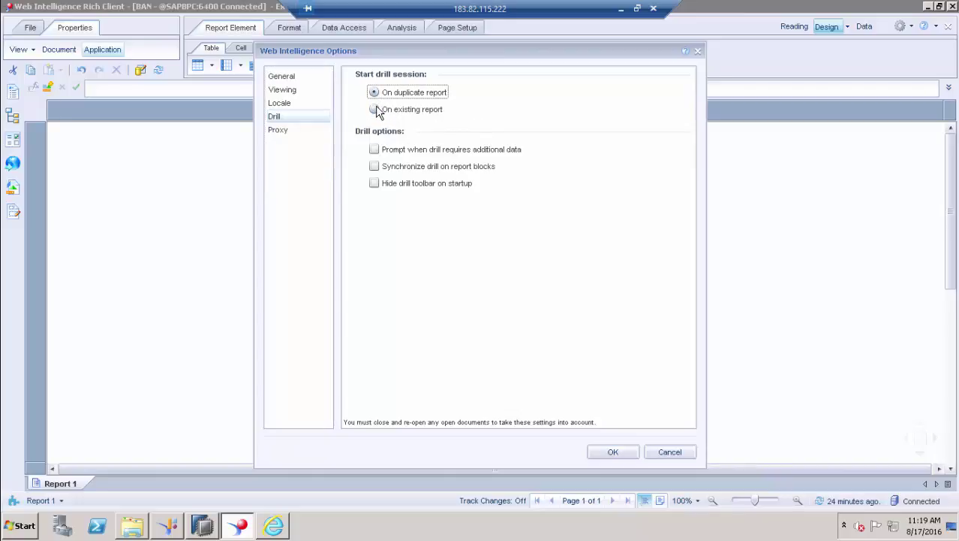
pyautogui.click(278, 130)
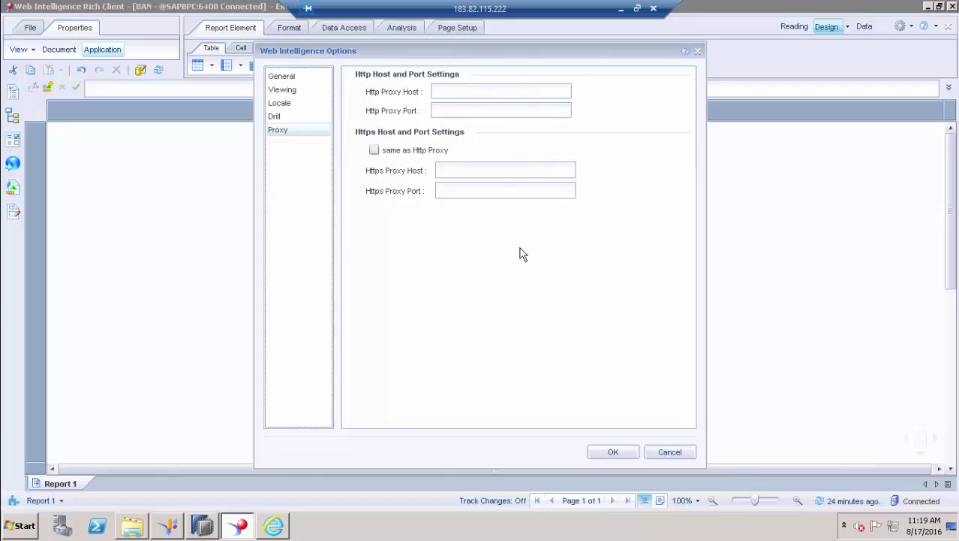
pyautogui.click(670, 452)
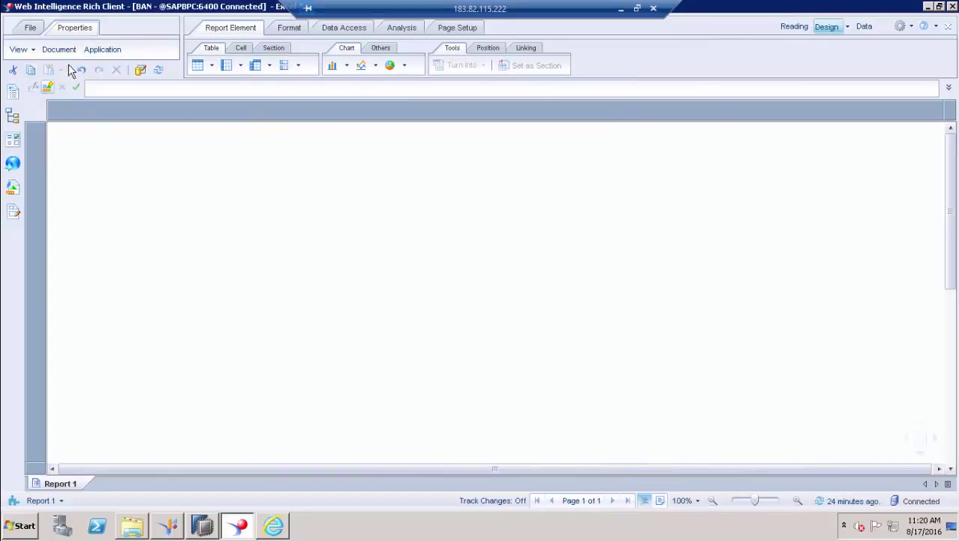